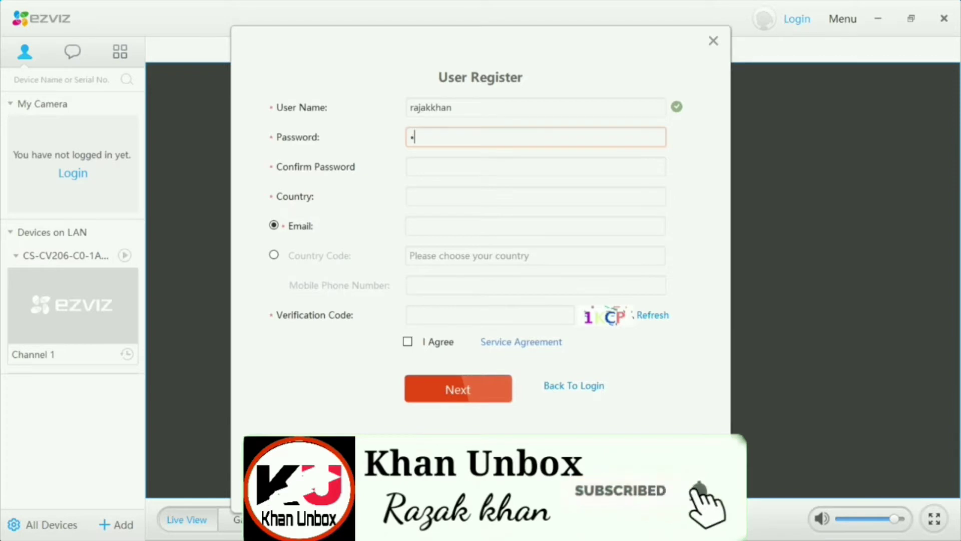
# Replace the rejected password with a letters-and-digits password rated Safe
pyautogui.write('•')
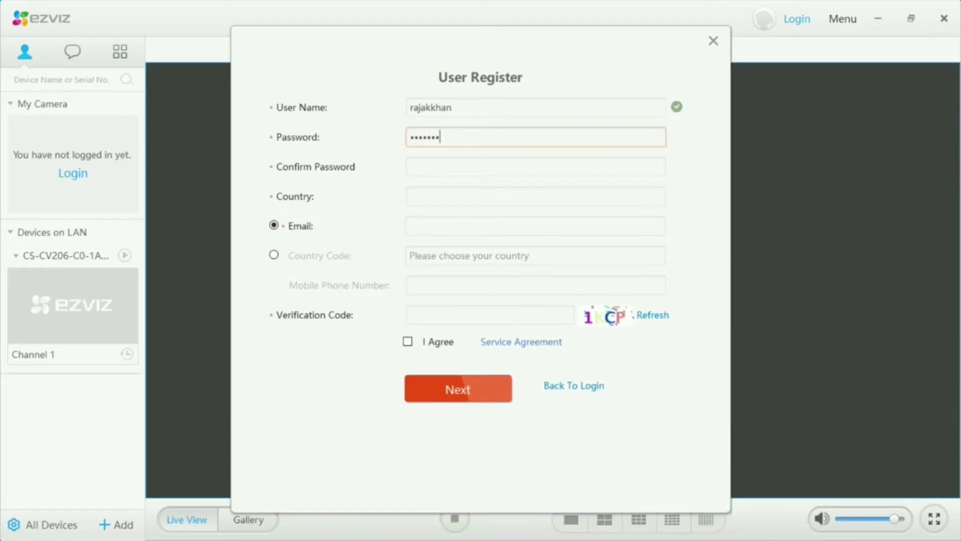
pyautogui.write('••')
pyautogui.click(536, 166)
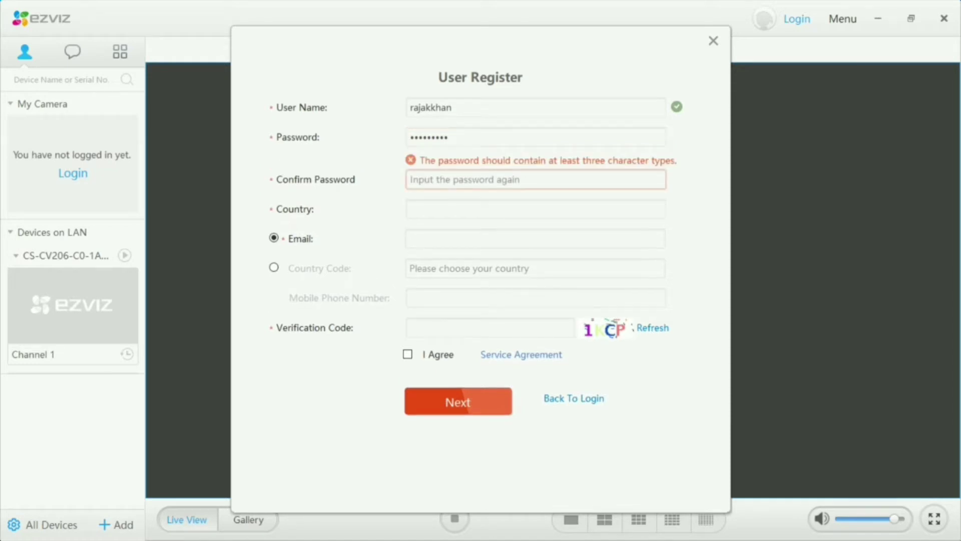
pyautogui.click(444, 137)
pyautogui.press('BackSpace')
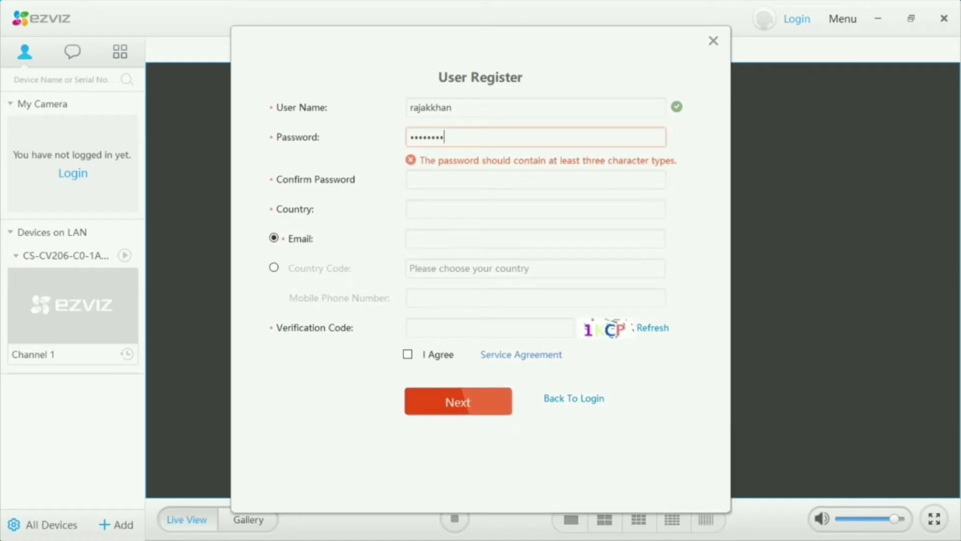
pyautogui.press('BackSpace')
pyautogui.press('BackSpace')
pyautogui.press('BackSpace')
pyautogui.press('BackSpace')
pyautogui.press('BackSpace')
pyautogui.press('BackSpace')
pyautogui.press('BackSpace')
pyautogui.press('BackSpace')
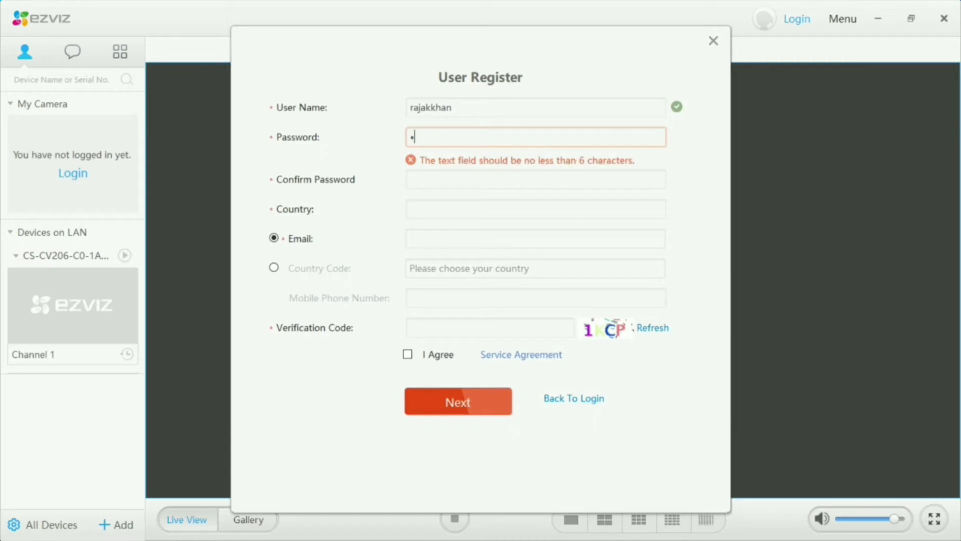
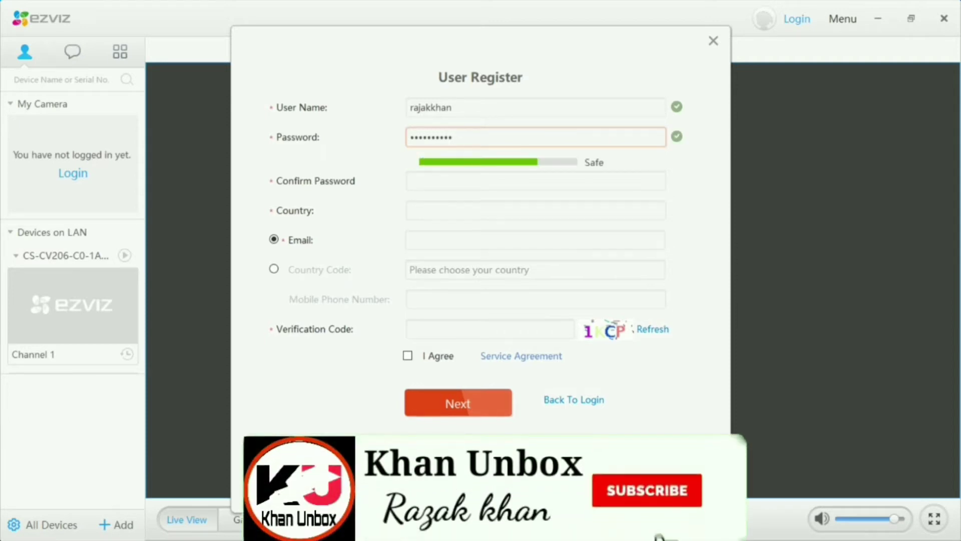
# Enter the same password again in Confirm Password
pyautogui.click(501, 181)
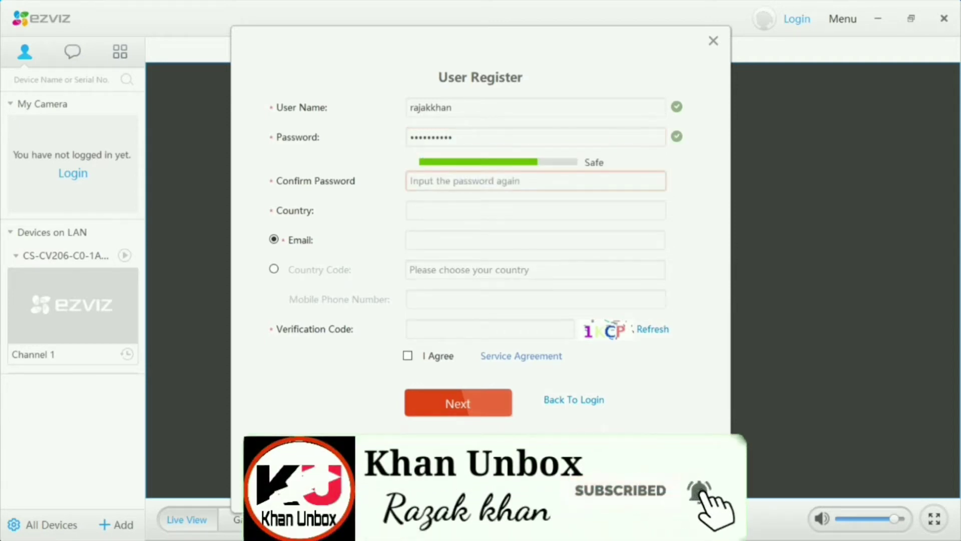
pyautogui.write('aa')
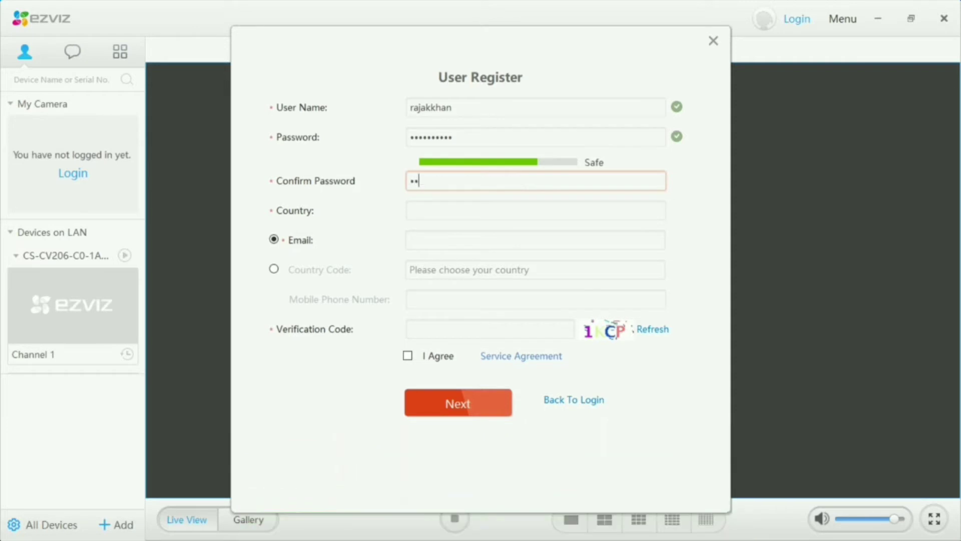
pyautogui.press('BackSpace')
pyautogui.press('BackSpace')
pyautogui.write('aaaaaaaaa')
# Set Country to india and type the account's e-mail address into the Email field
pyautogui.click(501, 210)
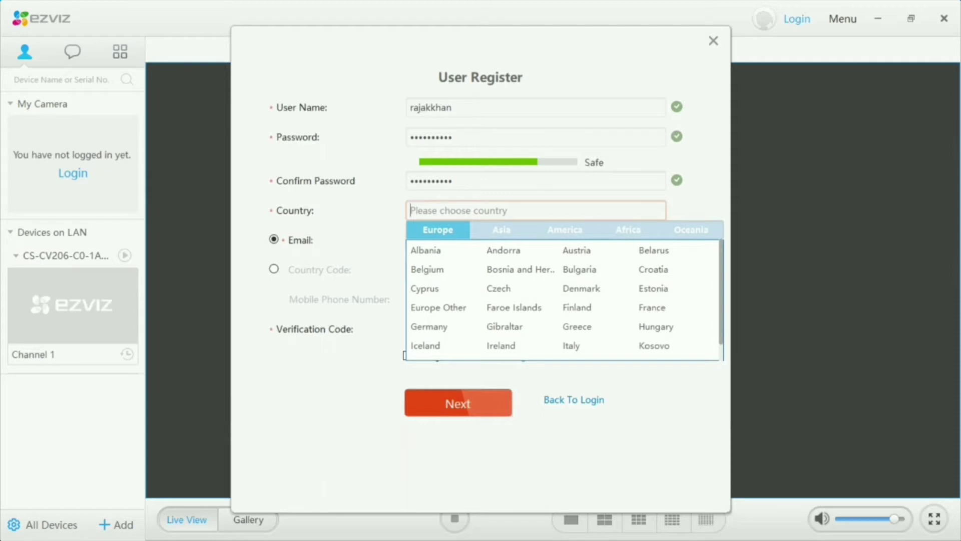
pyautogui.write('i')
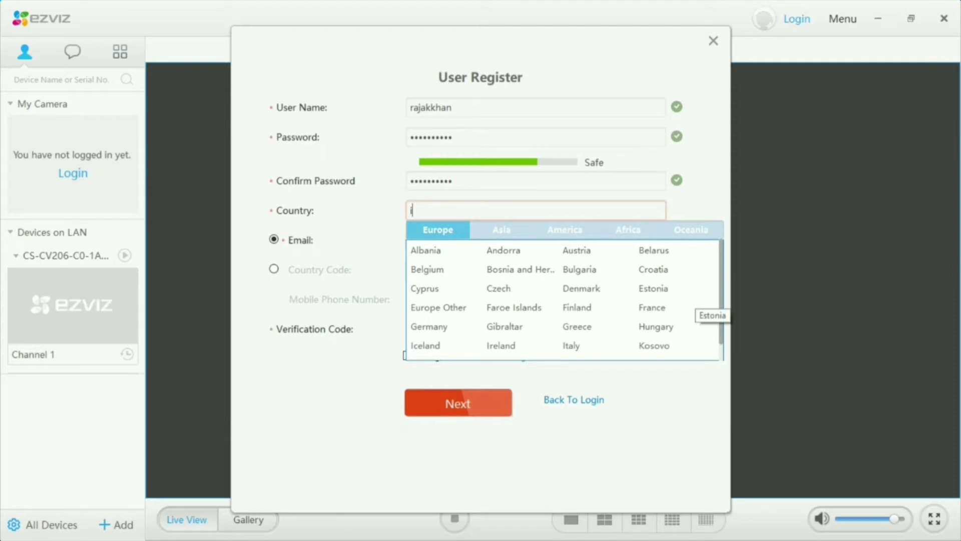
pyautogui.write('ndia')
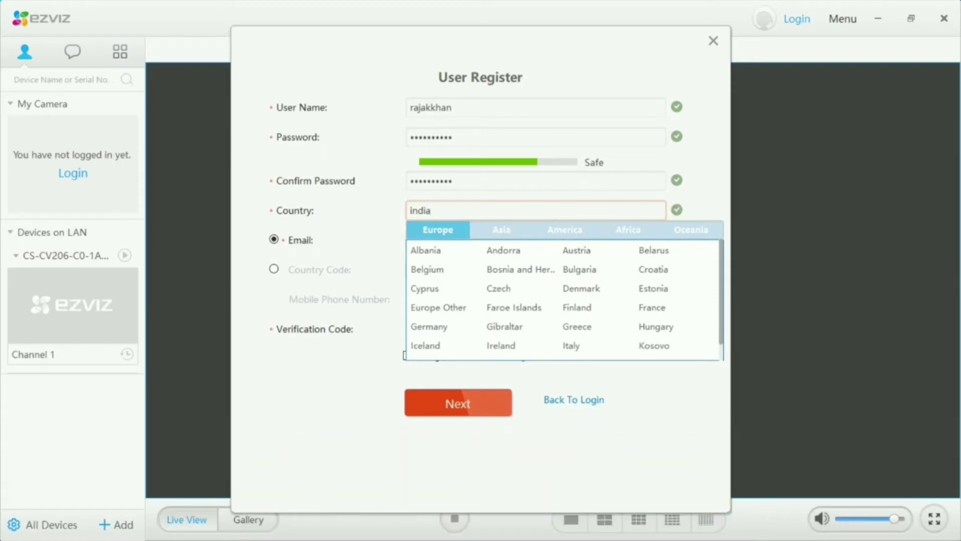
pyautogui.click(501, 240)
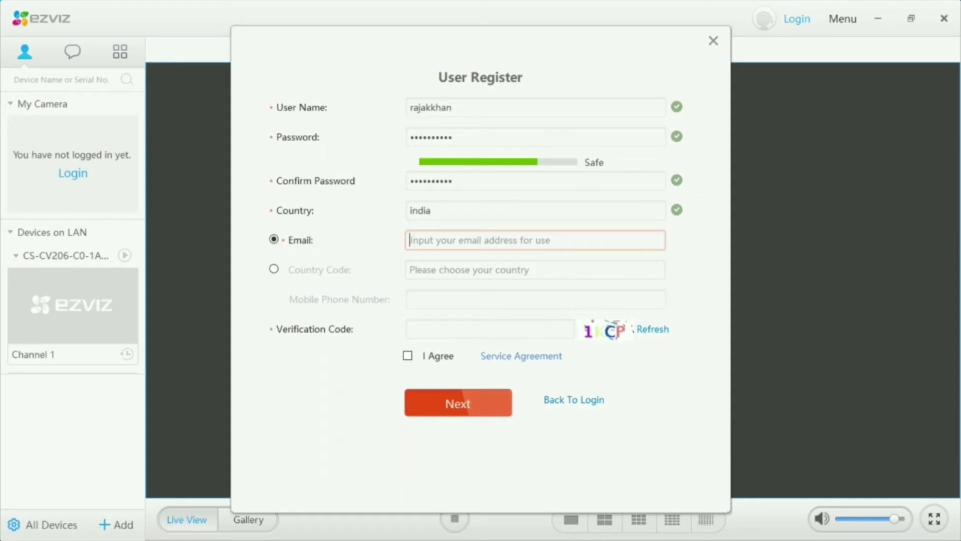
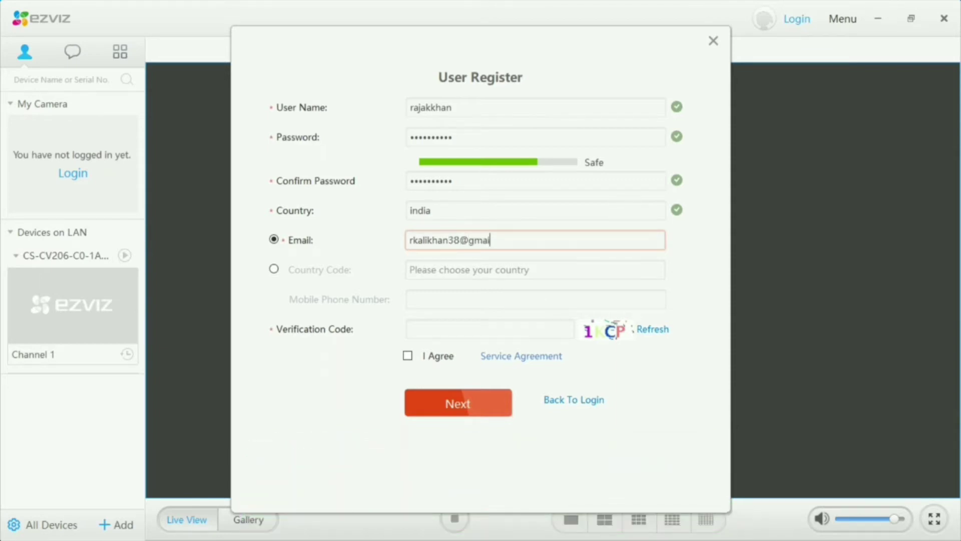
# Enter the picture verification code shown in the captcha
pyautogui.click(441, 329)
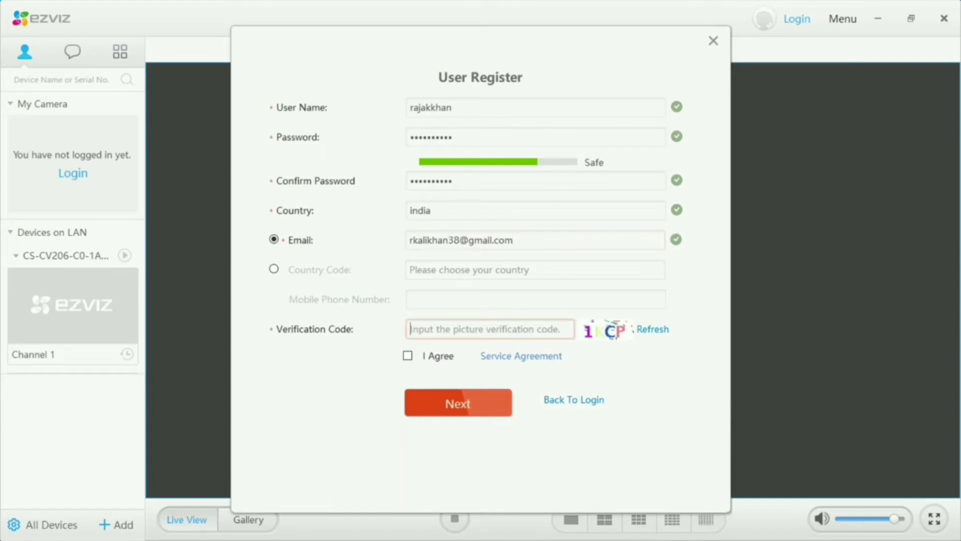
pyautogui.write('1')
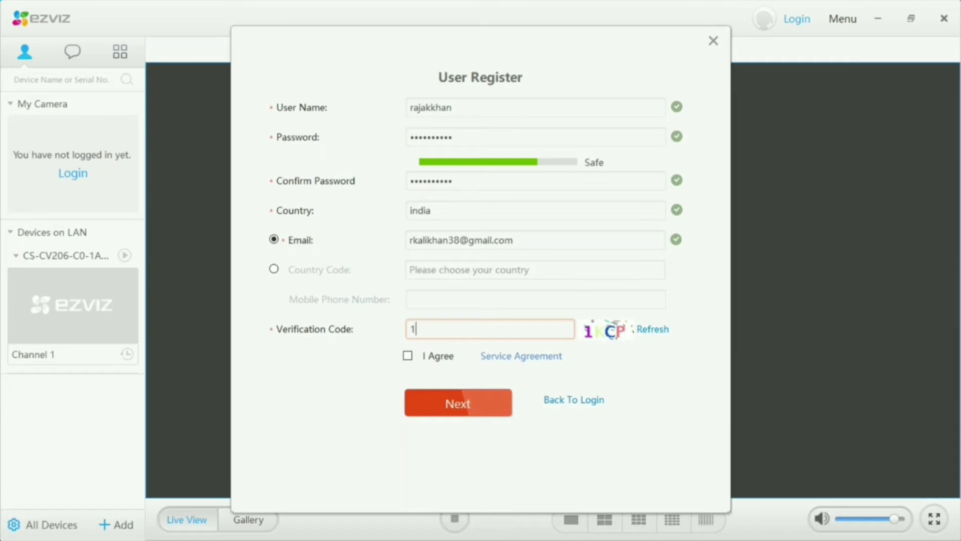
pyautogui.write('k')
pyautogui.press('BackSpace')
pyautogui.press('BackSpace')
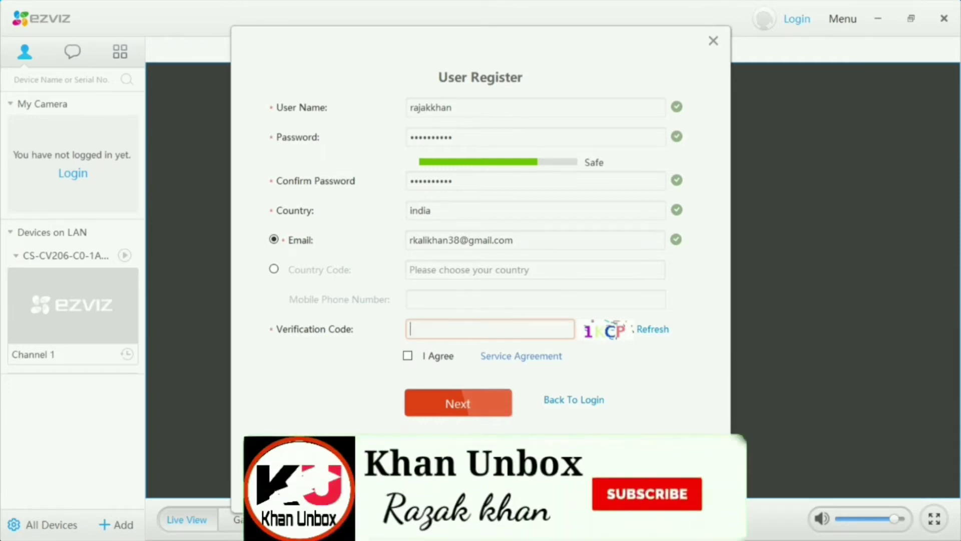
pyautogui.write('1')
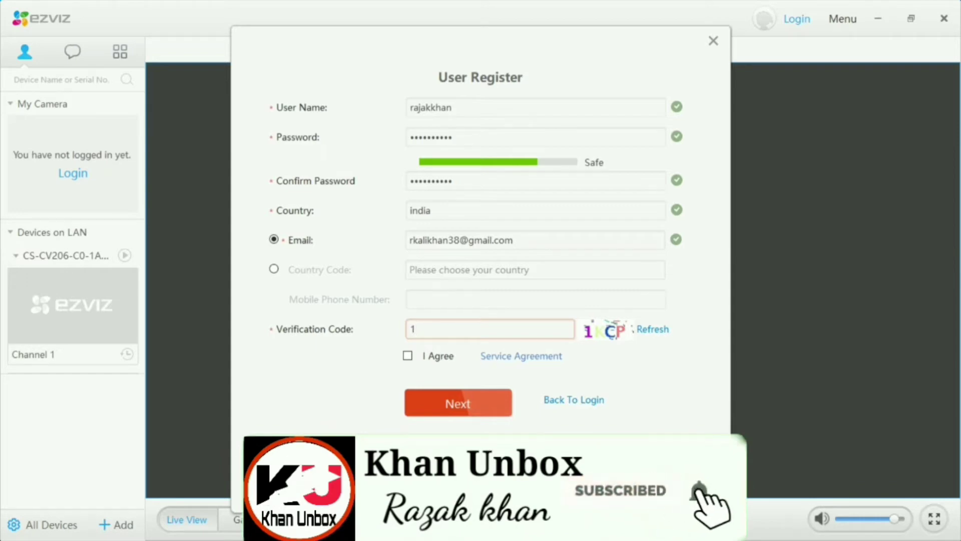
pyautogui.write('K')
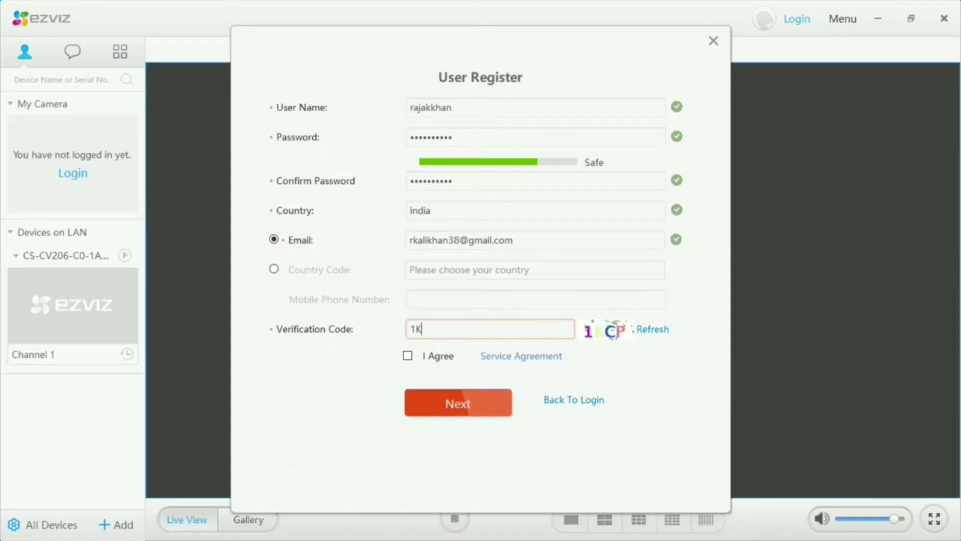
pyautogui.write('CP')
# Accept the service agreement and submit the registration with Next
pyautogui.click(408, 356)
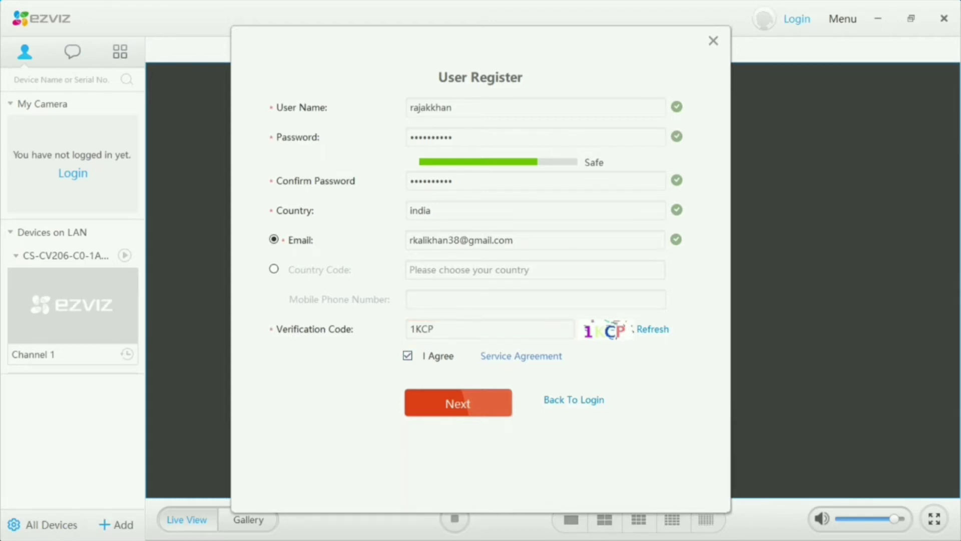
pyautogui.press('Tab')
pyautogui.press('Return')
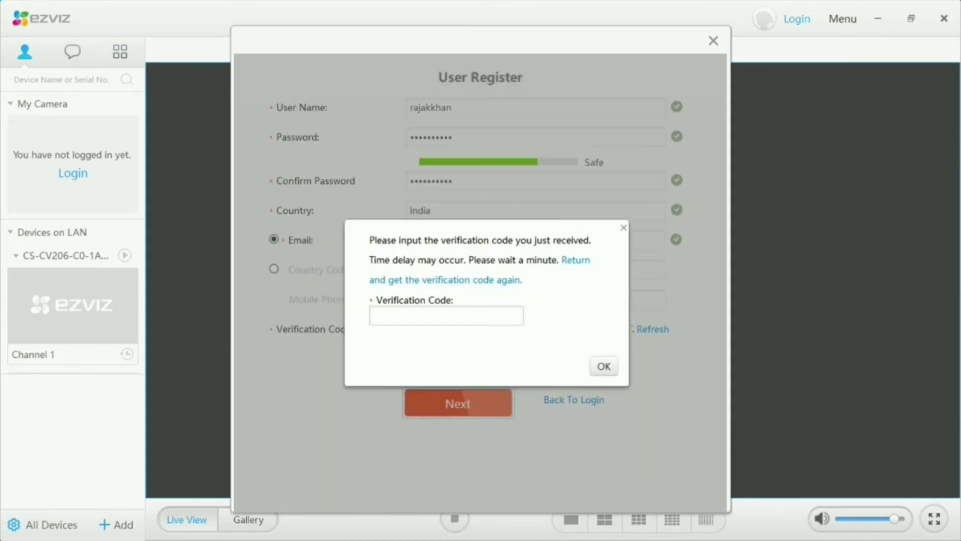
# Enter the e-mailed verification code in the popup to complete registration
pyautogui.click(446, 315)
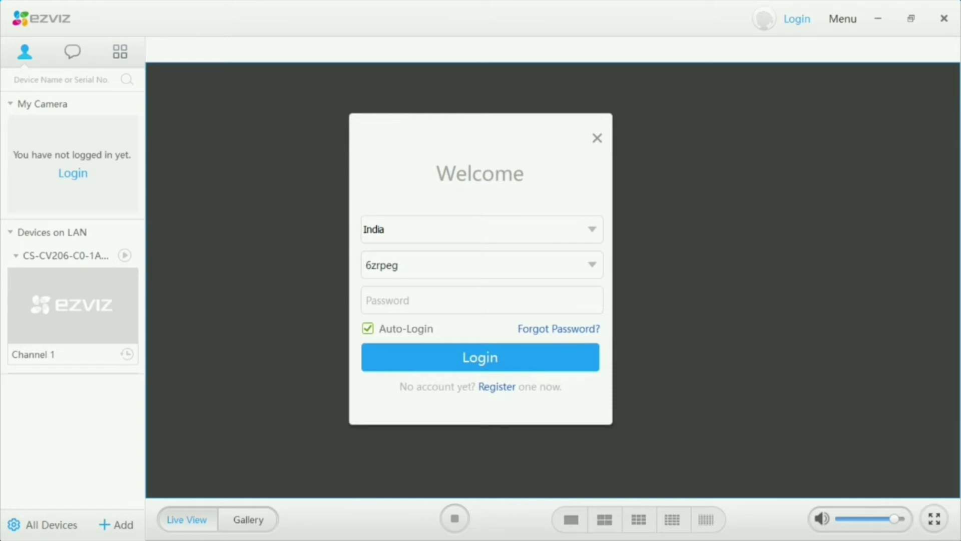
# Type the account password in the Welcome dialog and log in
pyautogui.click(481, 299)
pyautogui.write('x')
pyautogui.press('BackSpace')
pyautogui.write('xxxxxxxxxxxx')
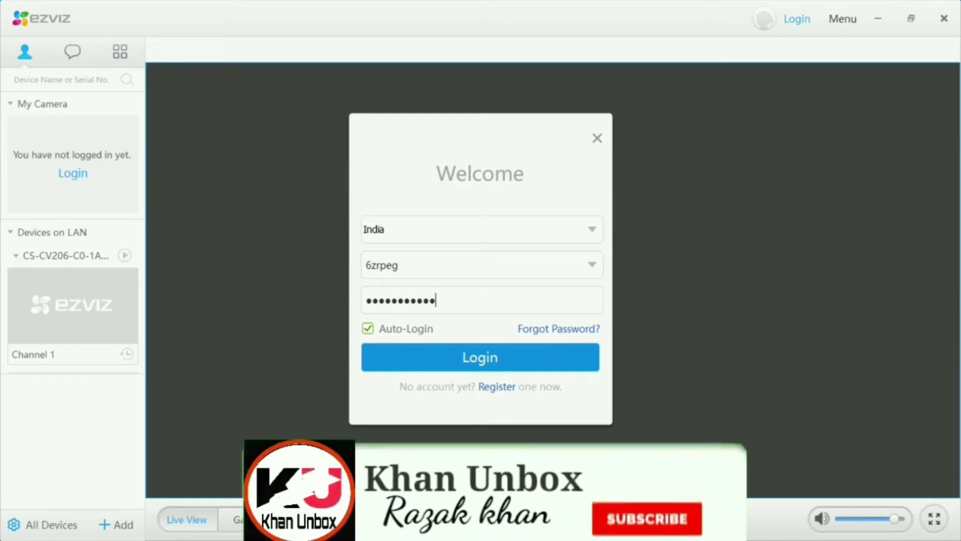
pyautogui.press('Return')
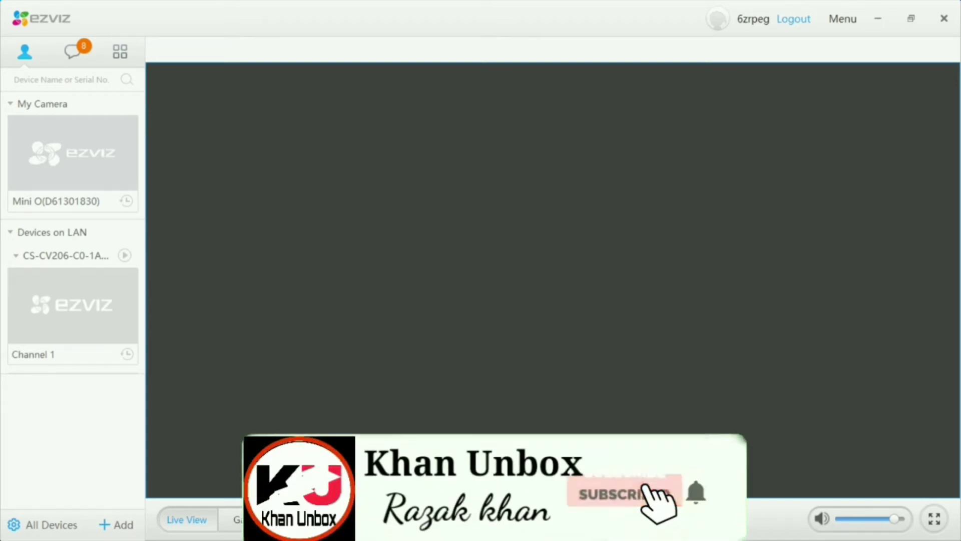
# Play the Channel 1 camera's live feed from Devices on LAN in the main pane
pyautogui.doubleClick(73, 306)
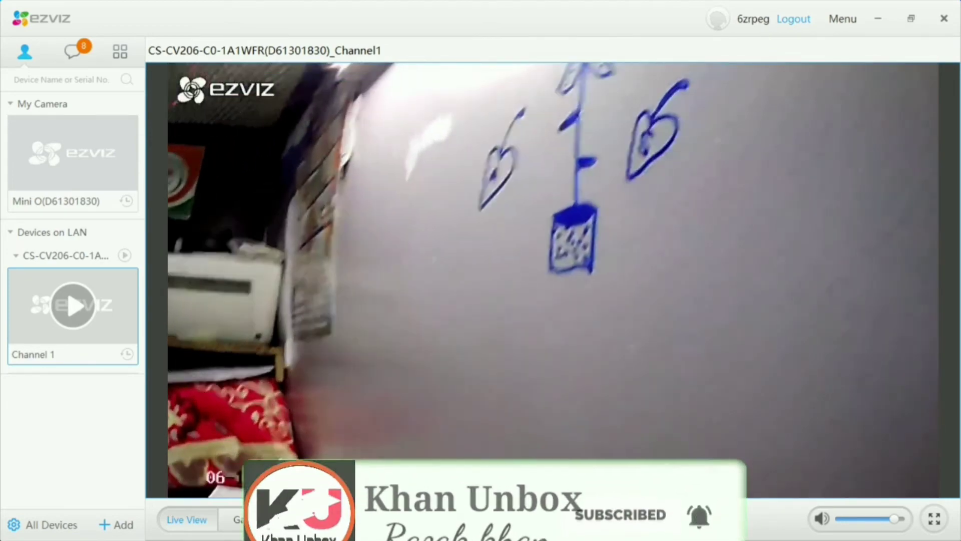